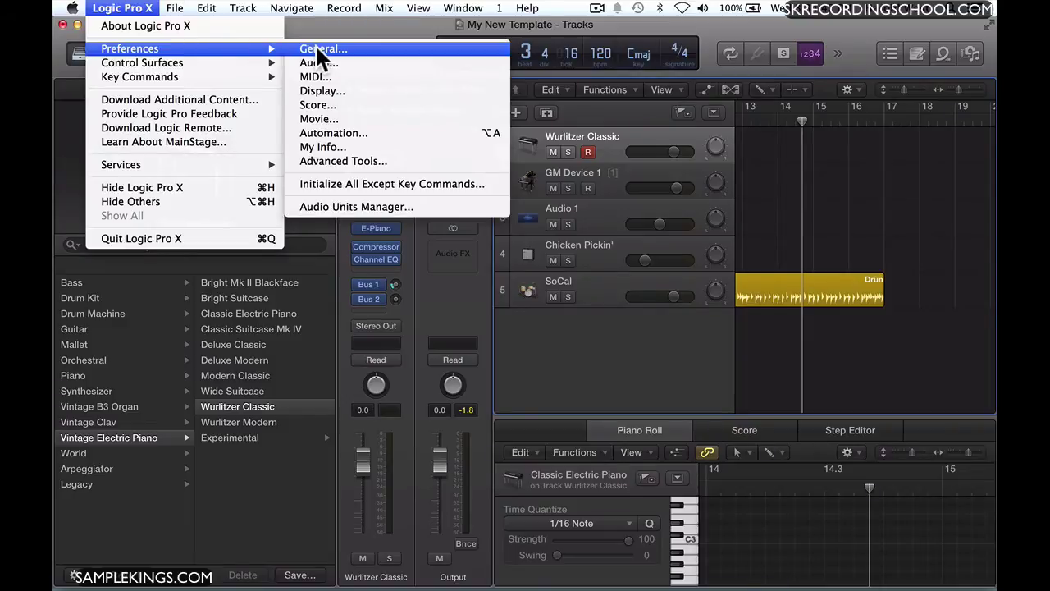
Open the General preferences and reposition the Preferences window so all its categories are fully in view.
{"action": "left_click", "coordinate": [315, 47]}
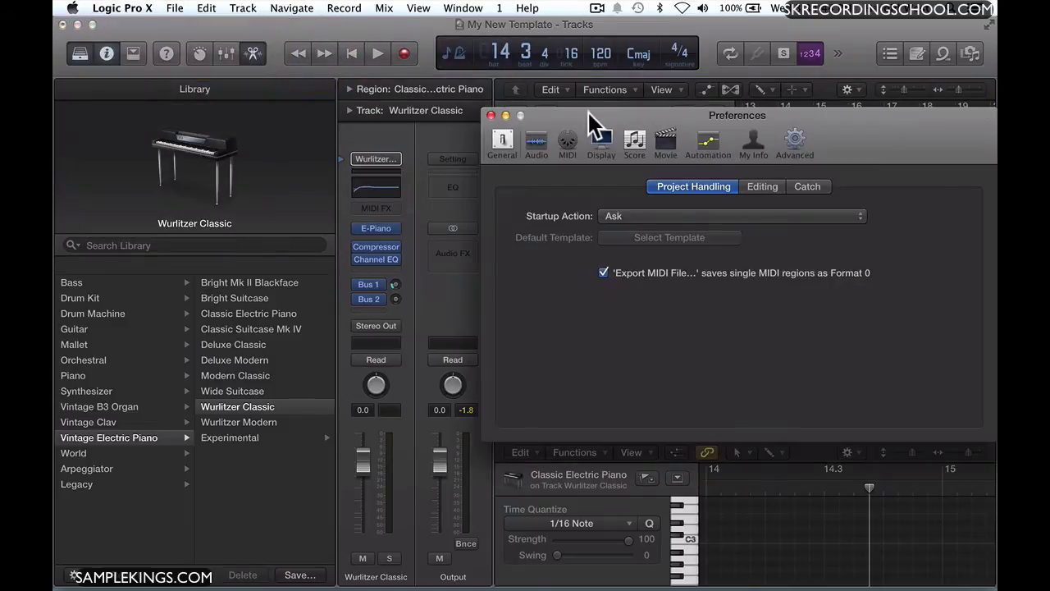
{"action": "left_click_drag", "start_coordinate": [588, 110], "coordinate": [323, 106]}
{"action": "left_click", "coordinate": [234, 134]}
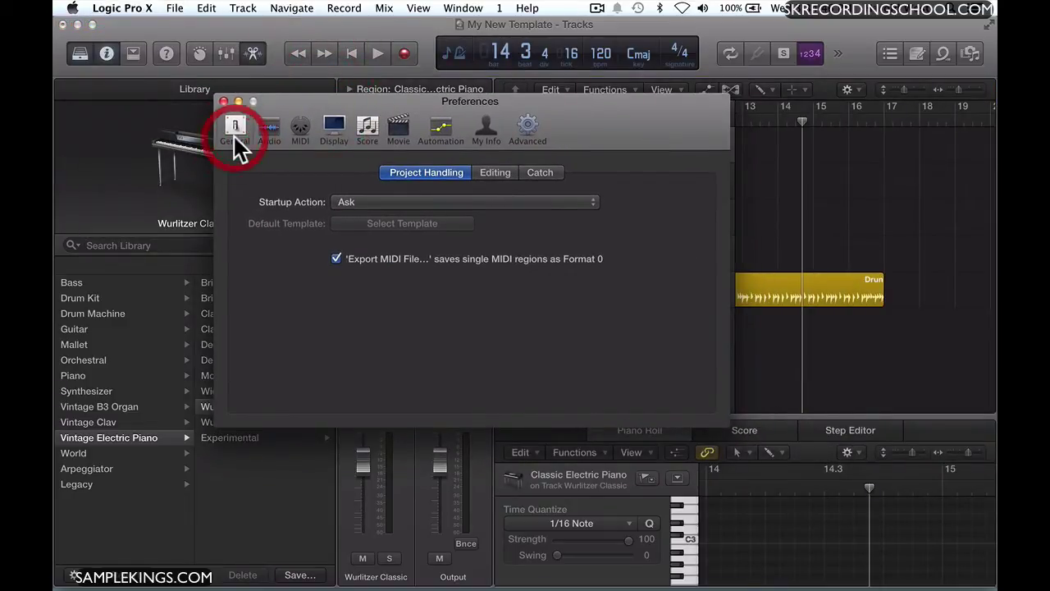
{"action": "left_click", "coordinate": [230, 123]}
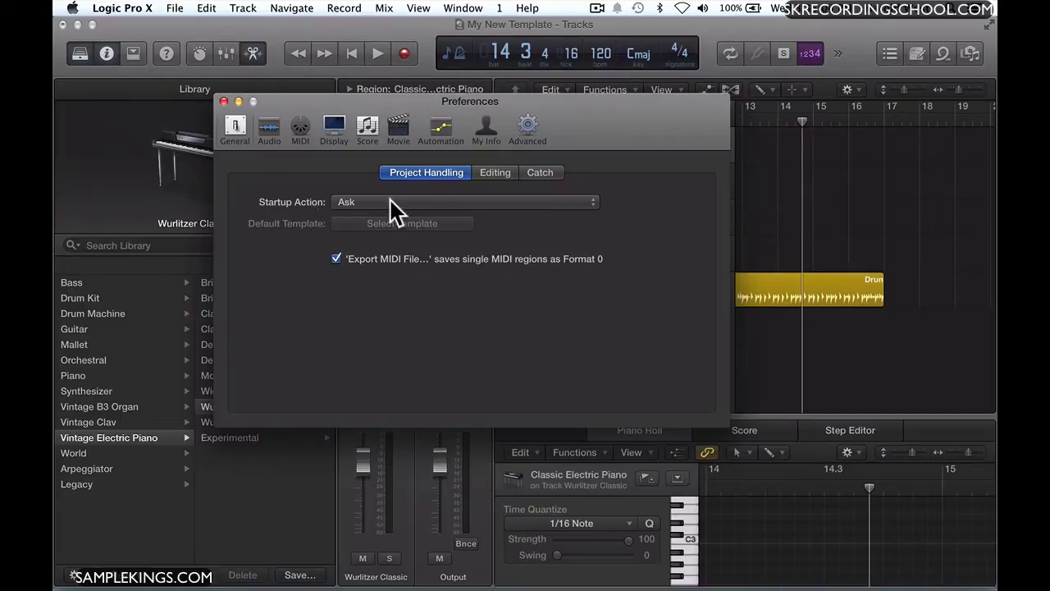
Try Open Most Recent Project as the startup action and return the setting to Ask.
{"action": "left_click", "coordinate": [591, 204]}
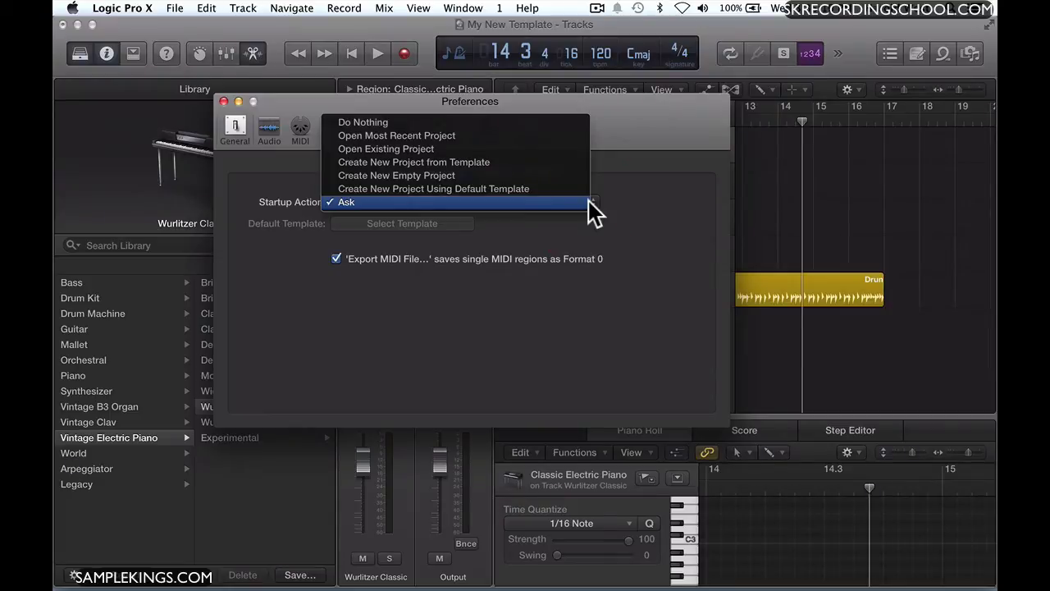
{"action": "left_click", "coordinate": [566, 139]}
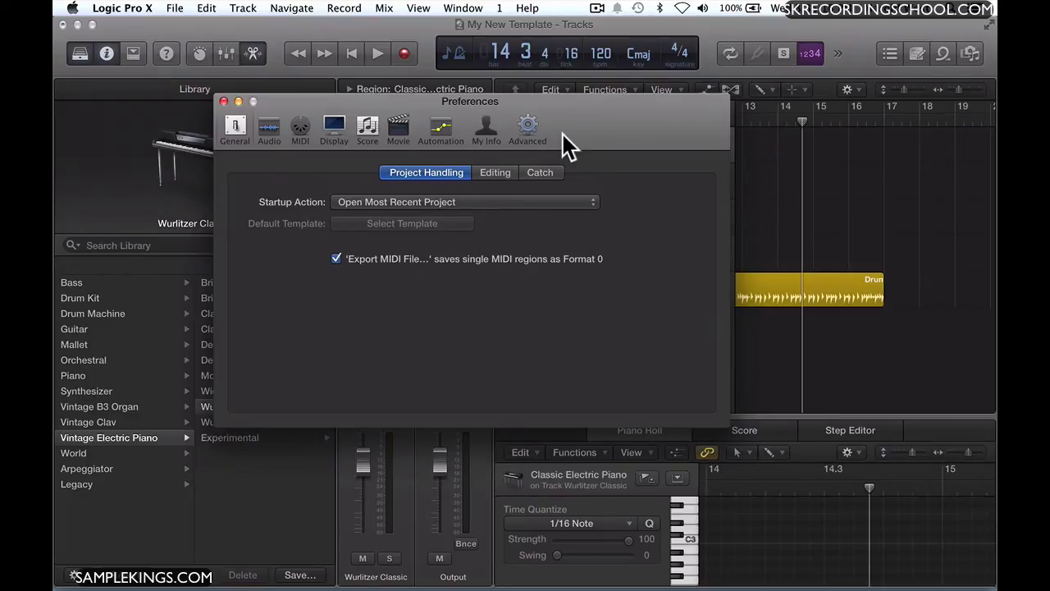
{"action": "left_click", "coordinate": [595, 205]}
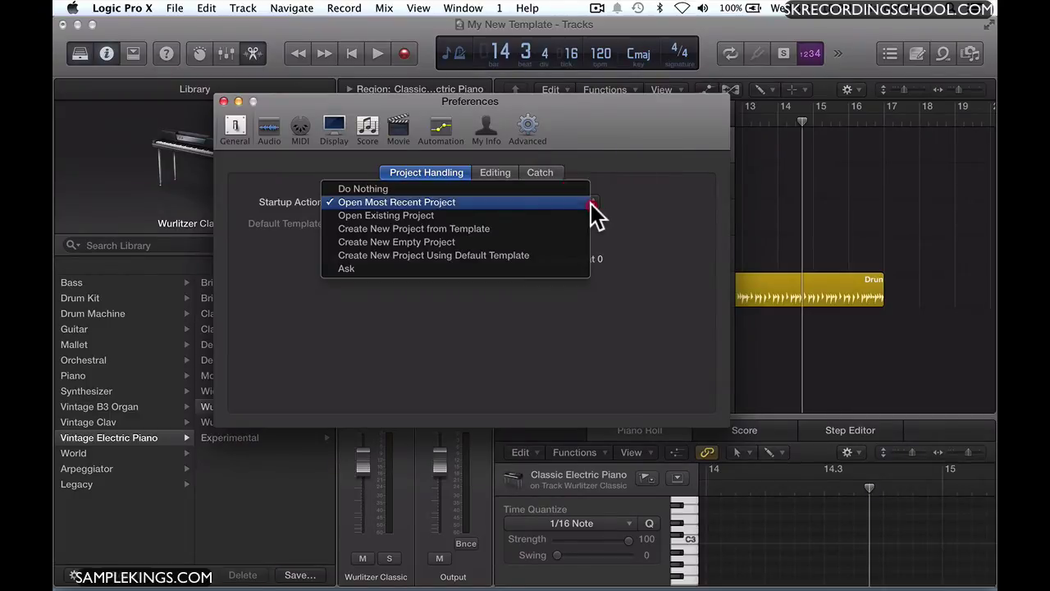
{"action": "left_click", "coordinate": [538, 266]}
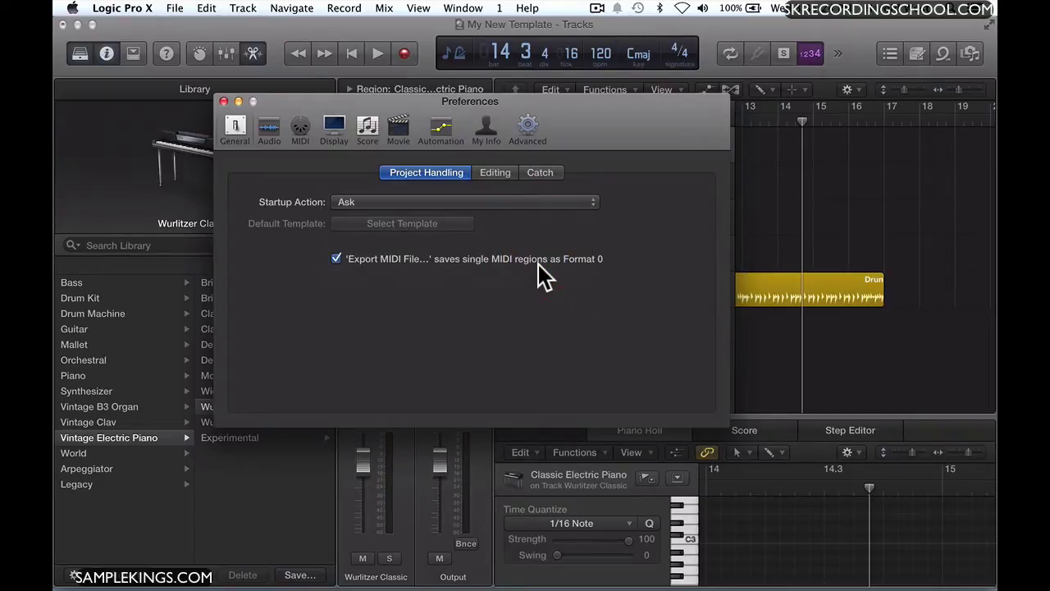
View the editing preferences and, for the audio devices, try I/O buffer sizes of 512, 64 and 1024 samples before settling on 128.
{"action": "left_click", "coordinate": [497, 174]}
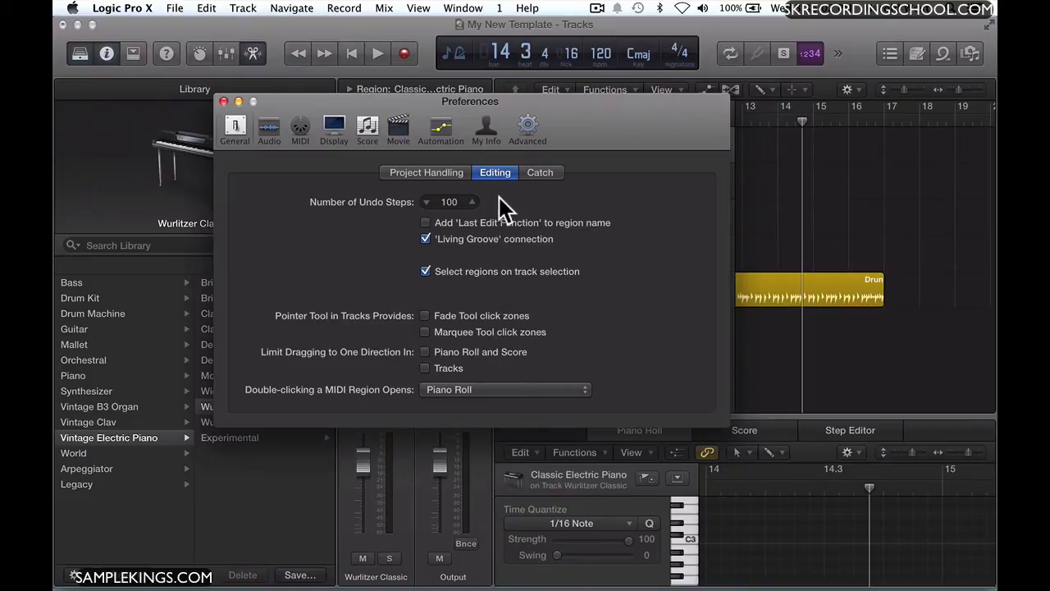
{"action": "left_click", "coordinate": [274, 127]}
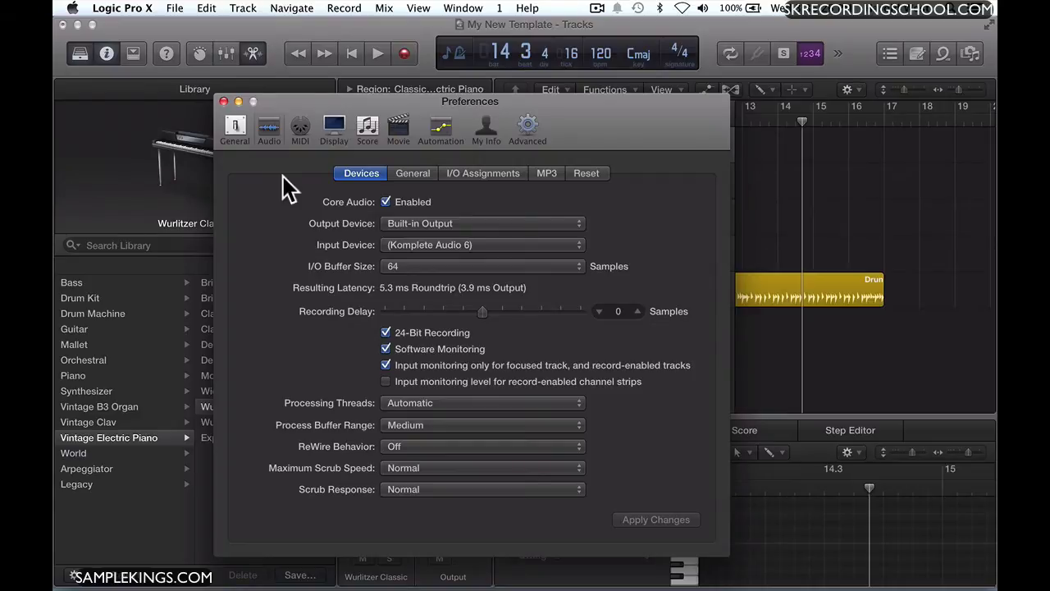
{"action": "left_click", "coordinate": [578, 266]}
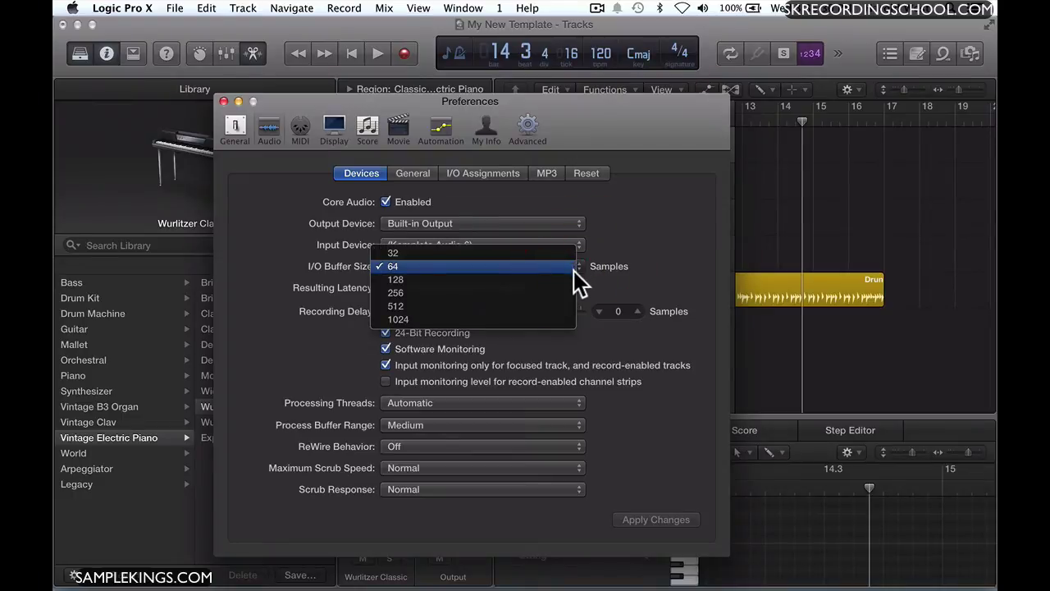
{"action": "left_click", "coordinate": [566, 307]}
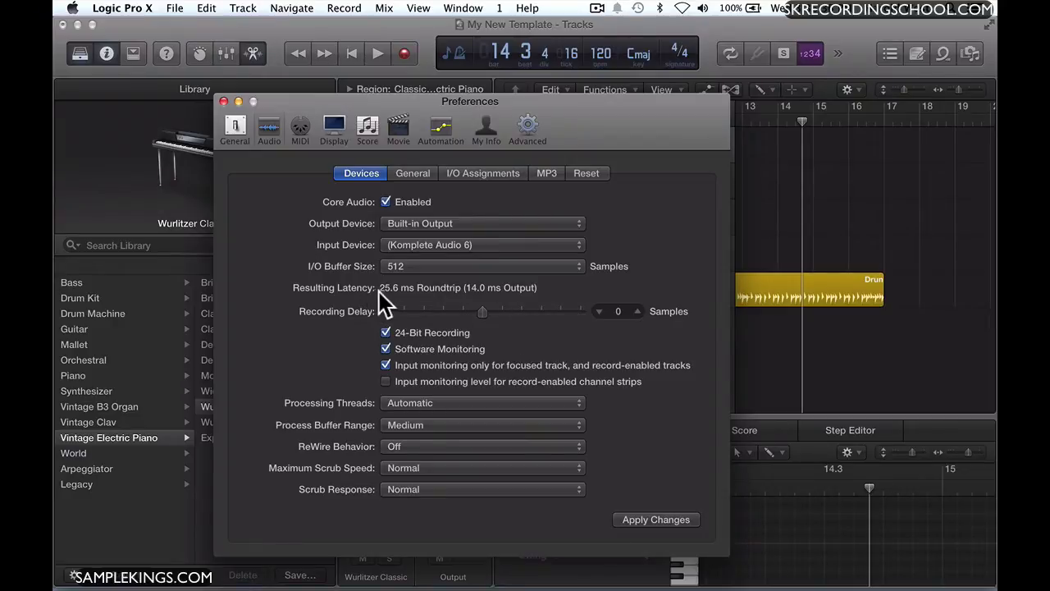
{"action": "mouse_move", "coordinate": [389, 294]}
{"action": "left_click", "coordinate": [401, 268]}
{"action": "left_click", "coordinate": [408, 229]}
{"action": "left_click", "coordinate": [433, 265]}
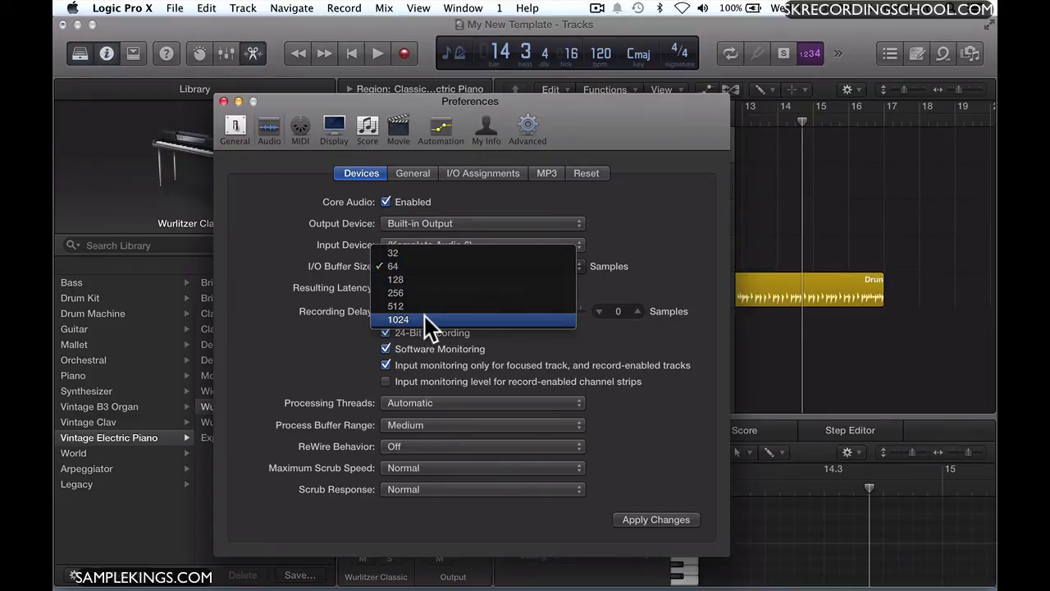
{"action": "left_click", "coordinate": [425, 319]}
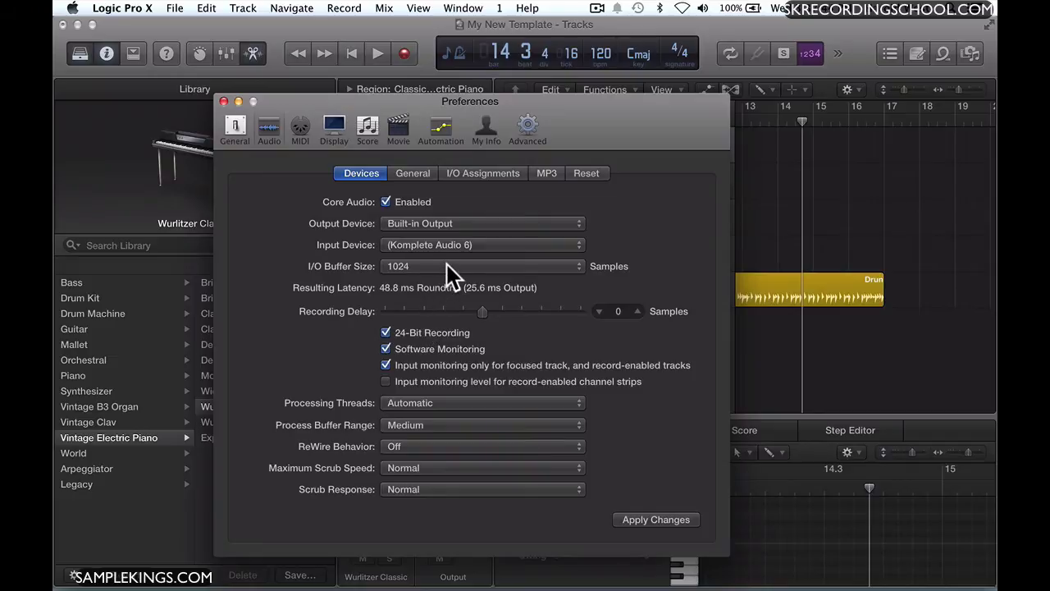
{"action": "left_click", "coordinate": [447, 265]}
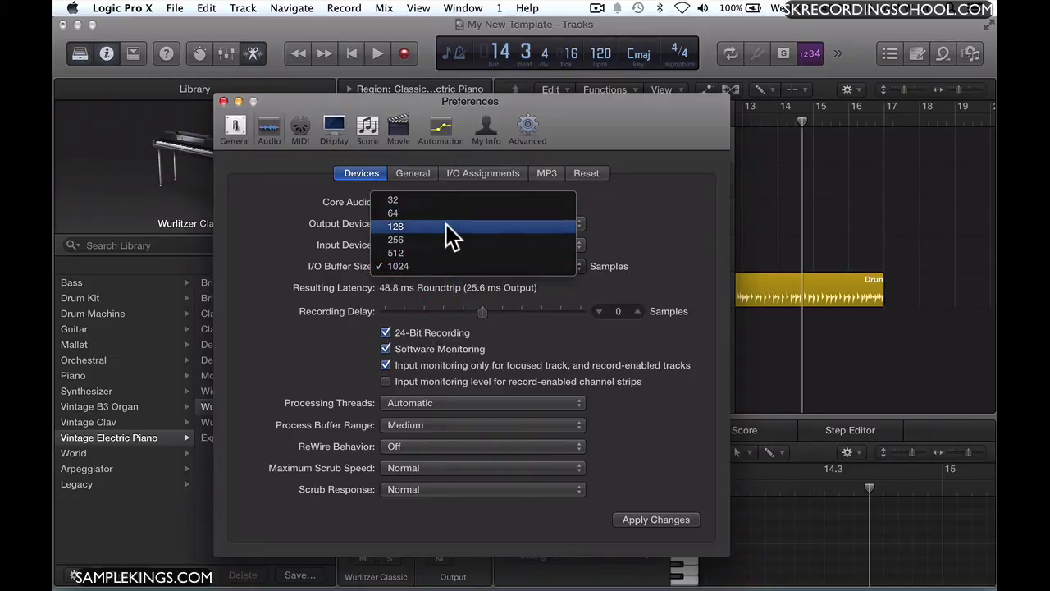
{"action": "left_click", "coordinate": [447, 227]}
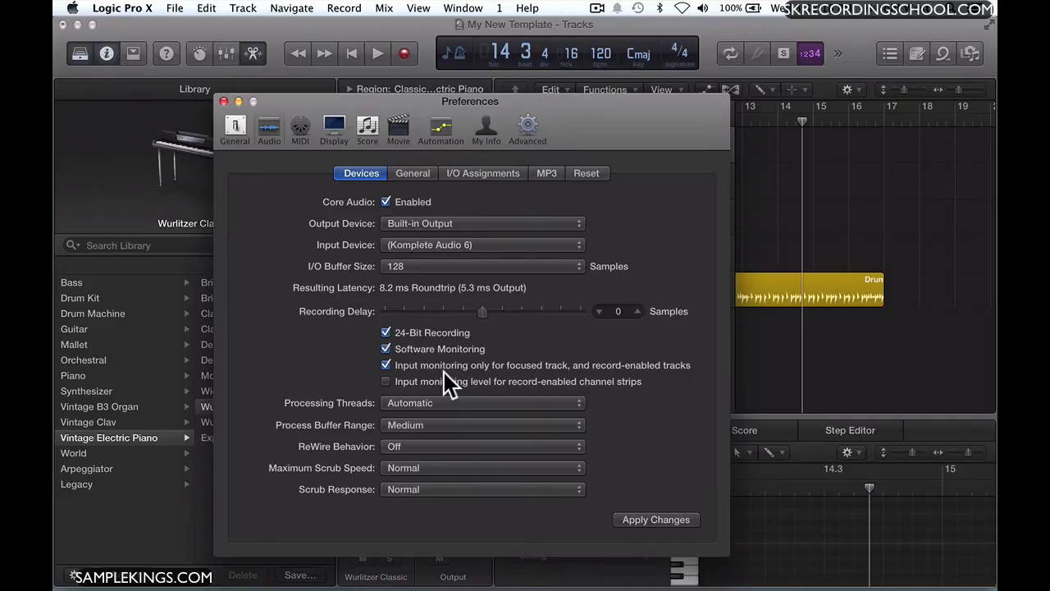
Look through the Score, Movie and Automation preferences.
{"action": "left_click", "coordinate": [371, 119]}
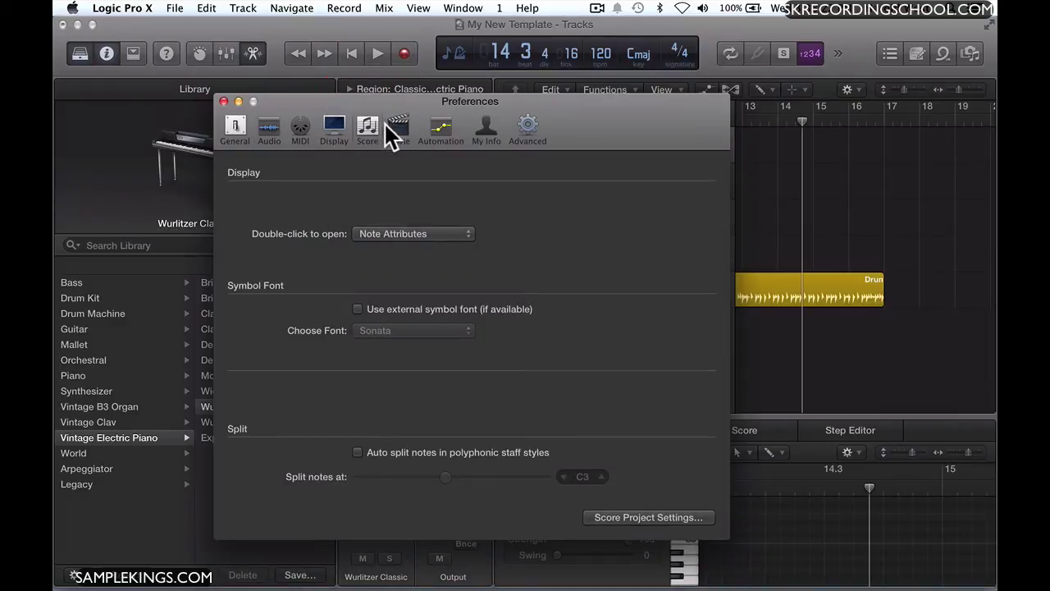
{"action": "left_click", "coordinate": [397, 128]}
{"action": "left_click", "coordinate": [442, 126]}
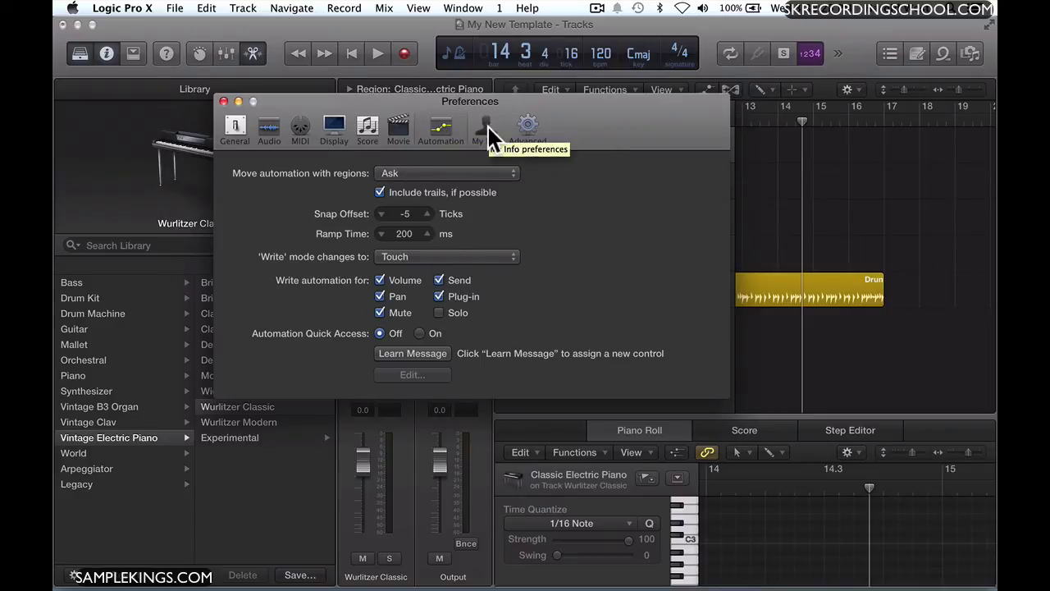
In the advanced preferences, switch the Surround additional option off and on again, and close the Preferences window.
{"action": "left_click", "coordinate": [529, 128]}
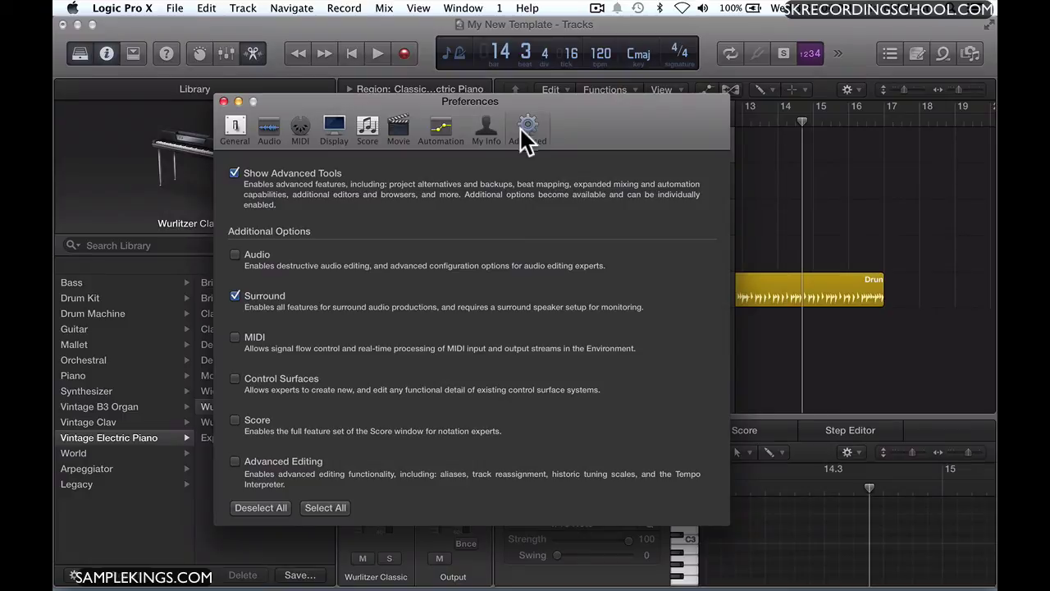
{"action": "left_click", "coordinate": [234, 295]}
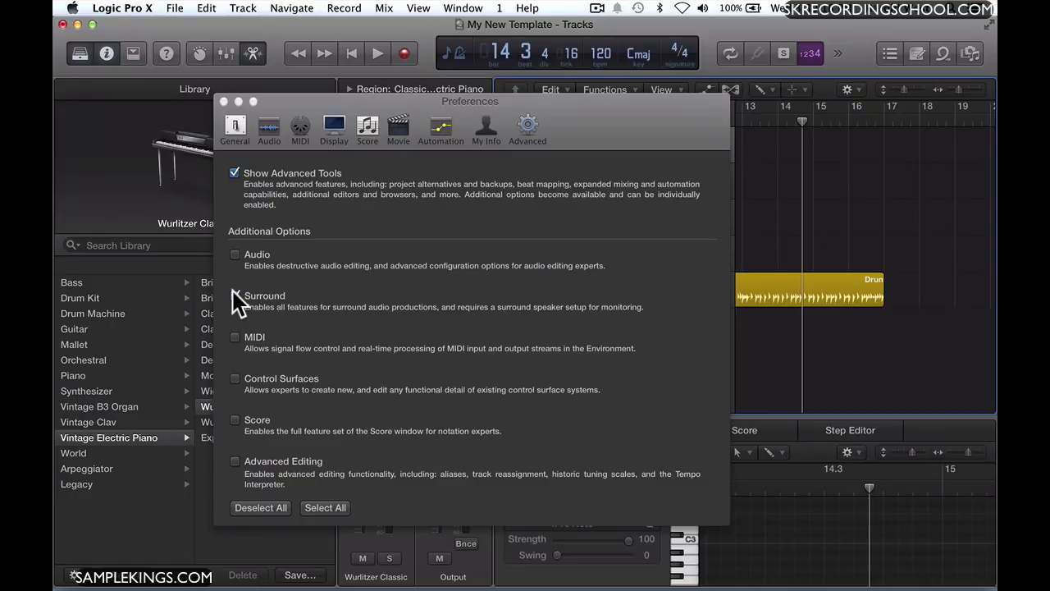
{"action": "left_click", "coordinate": [234, 295]}
{"action": "left_click_drag", "start_coordinate": [303, 100], "coordinate": [340, 100]}
{"action": "left_click", "coordinate": [260, 101]}
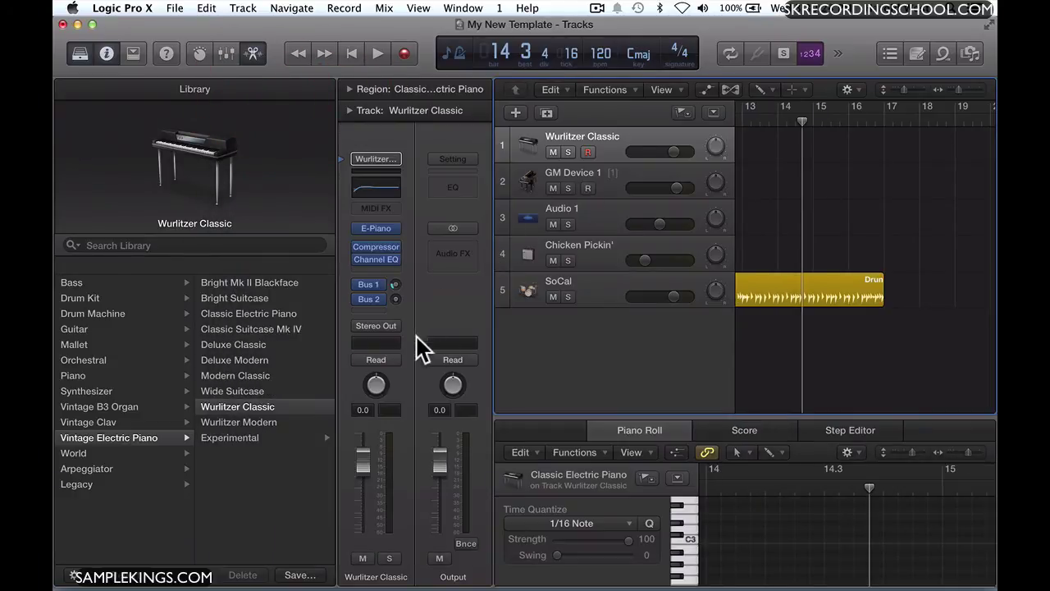
Examine the output routing choices of the Wurlitzer Classic channel strip without changing them.
{"action": "left_click", "coordinate": [381, 324]}
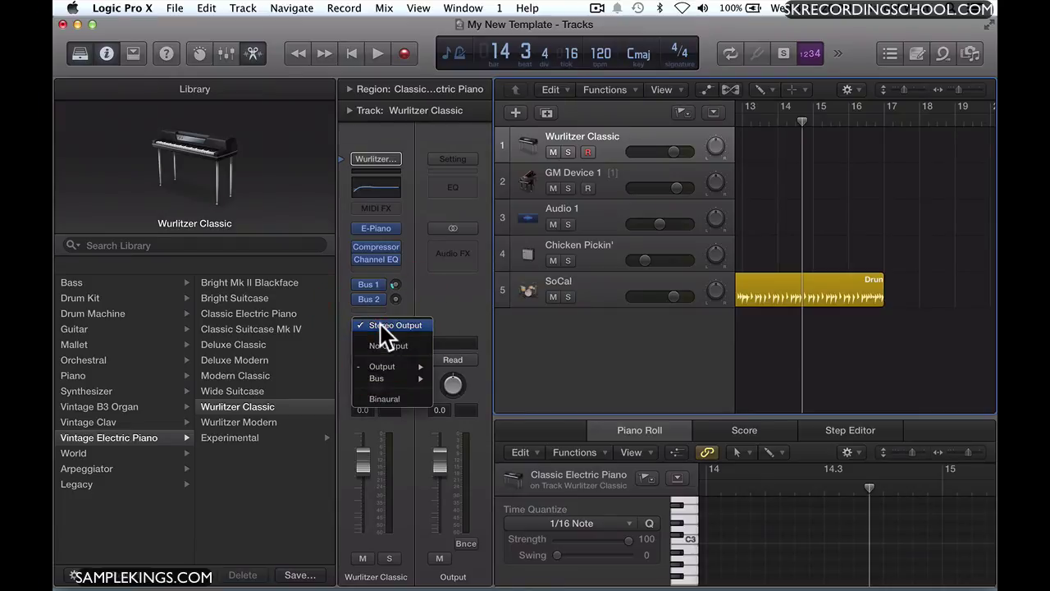
{"action": "mouse_move", "coordinate": [380, 366]}
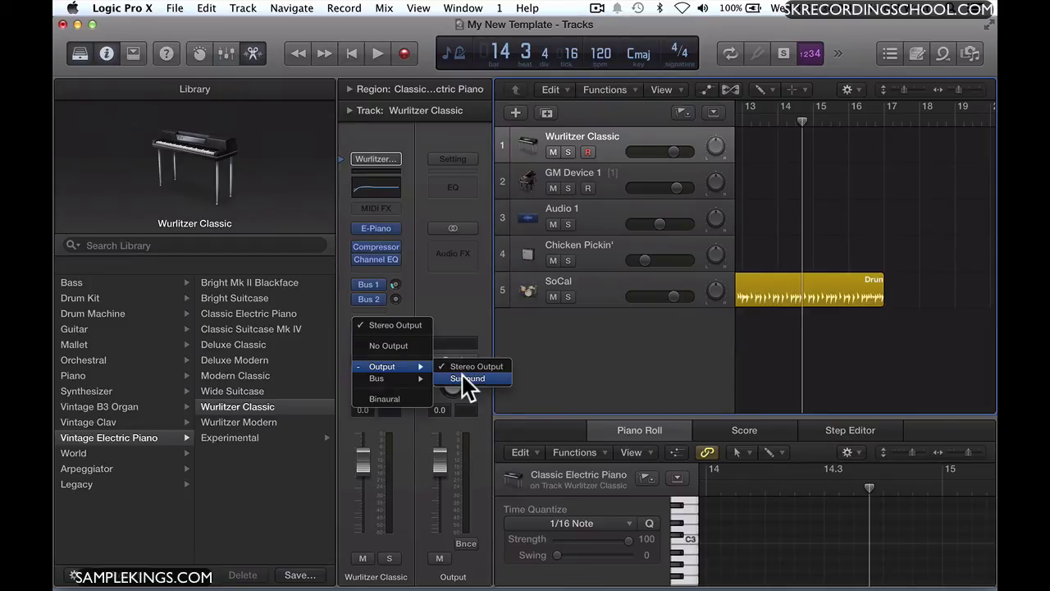
{"action": "left_click", "coordinate": [455, 301]}
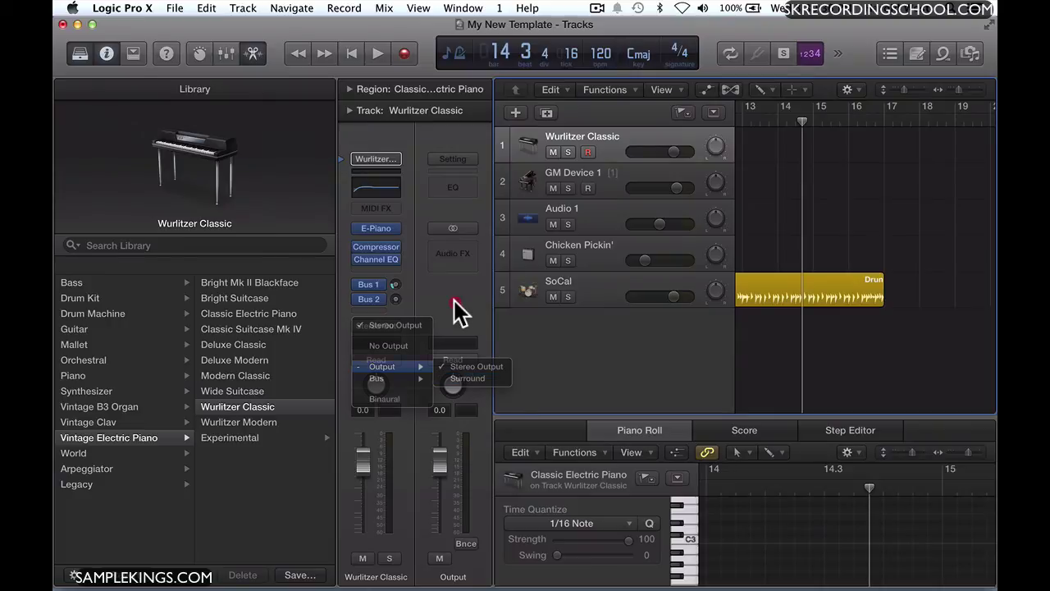
Route the SoCal drum track's output to Surround and play back the project briefly.
{"action": "left_click", "coordinate": [594, 283]}
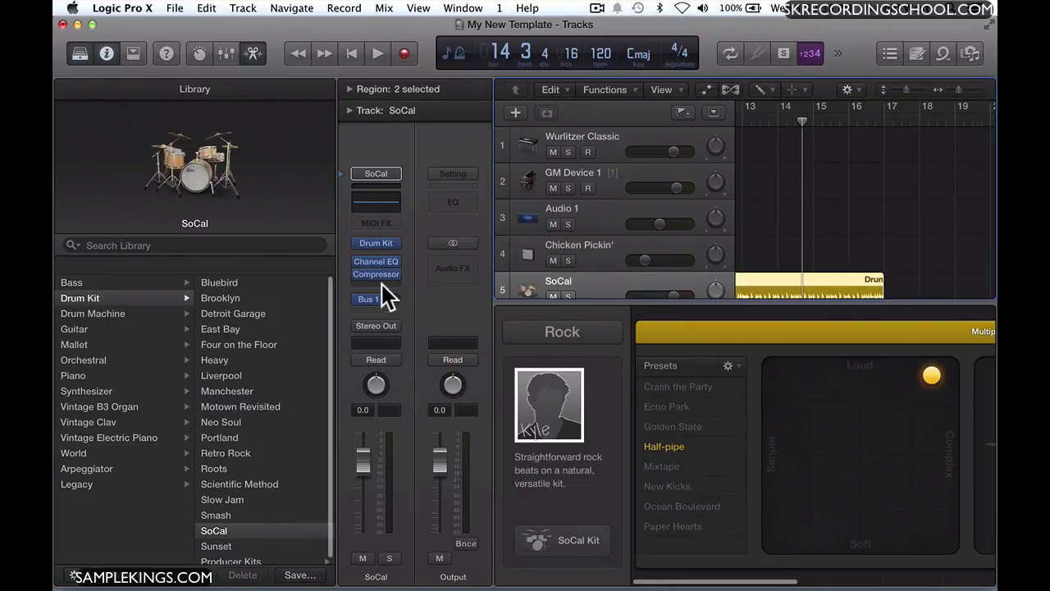
{"action": "left_click", "coordinate": [371, 324]}
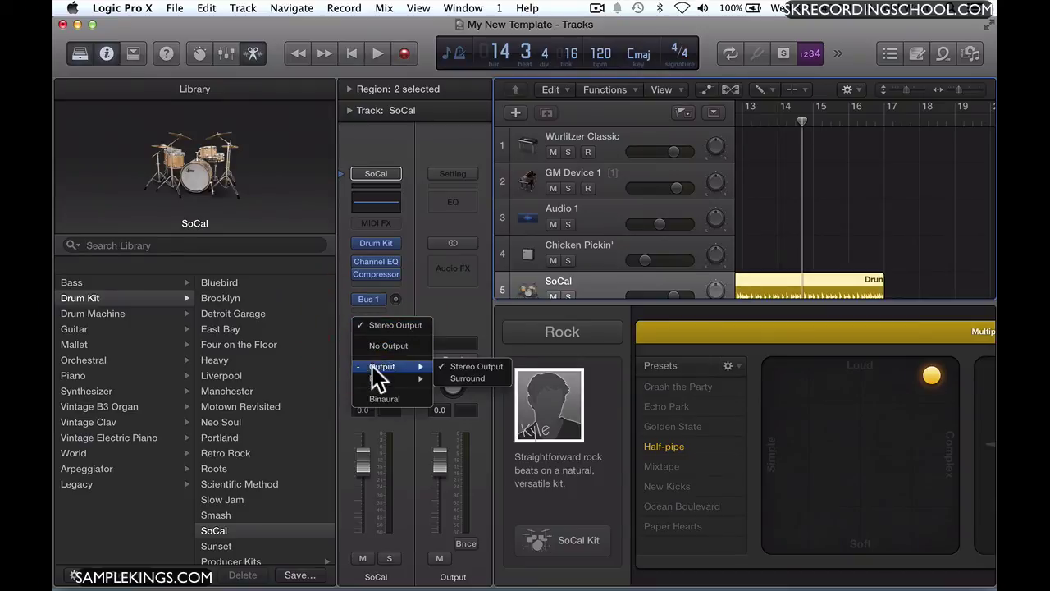
{"action": "left_click", "coordinate": [452, 377]}
{"action": "key", "text": "space"}
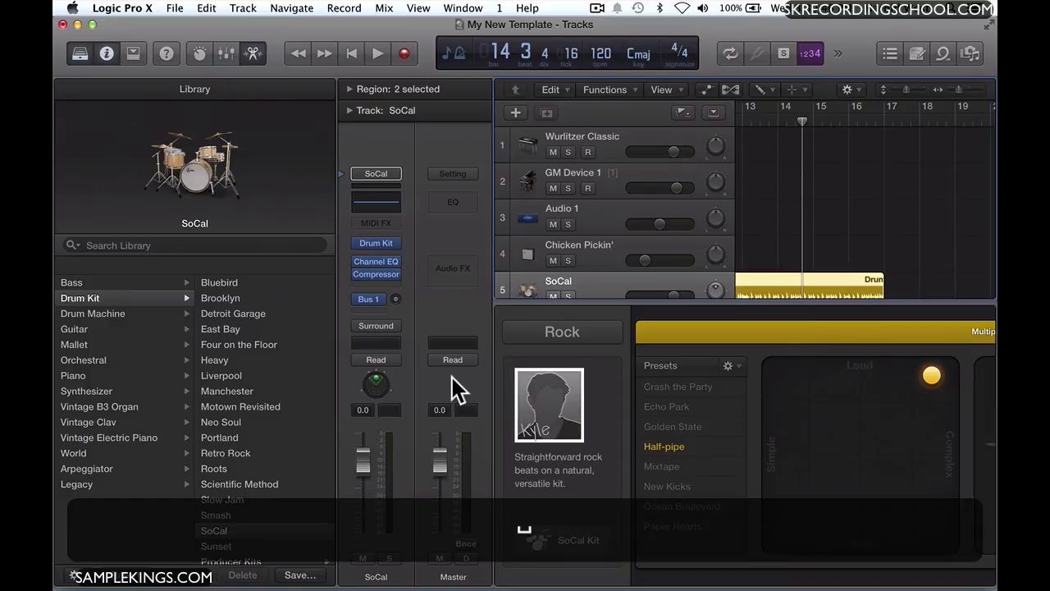
{"action": "key", "text": "space"}
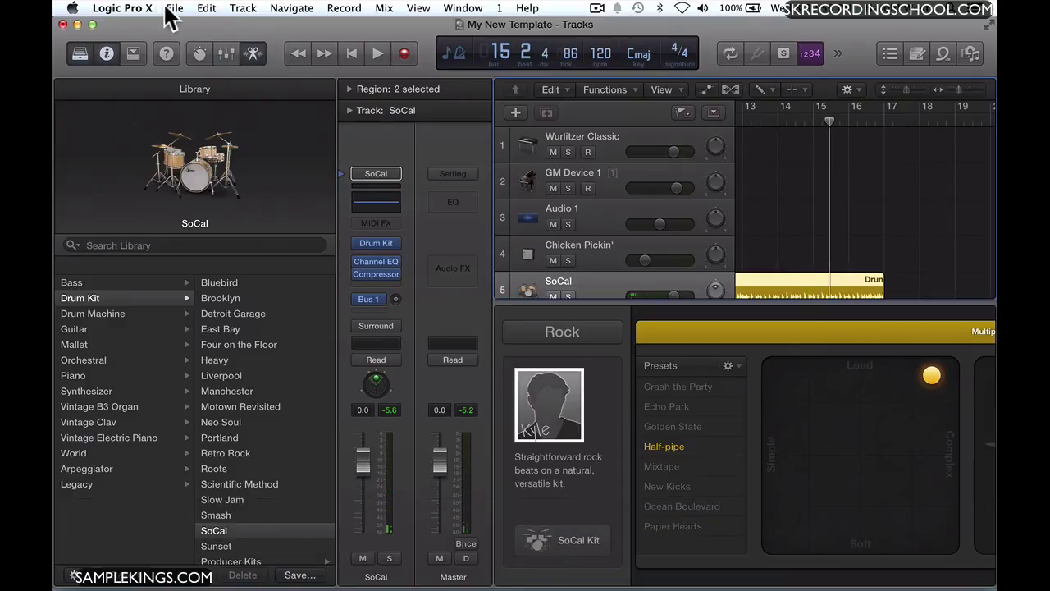
Disable the Surround additional option in the advanced tools preferences.
{"action": "left_click", "coordinate": [124, 8]}
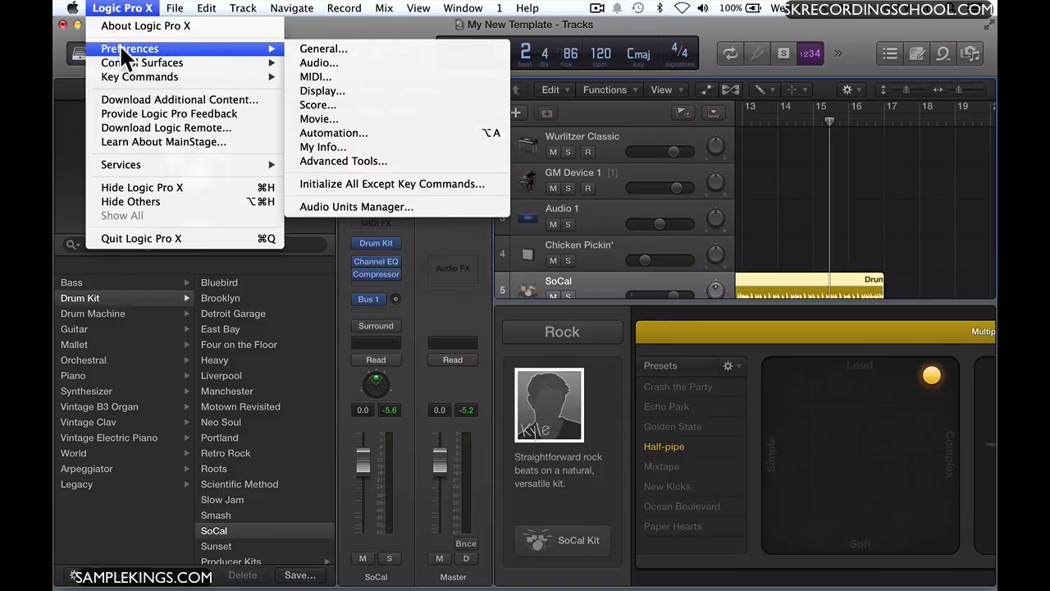
{"action": "mouse_move", "coordinate": [123, 49]}
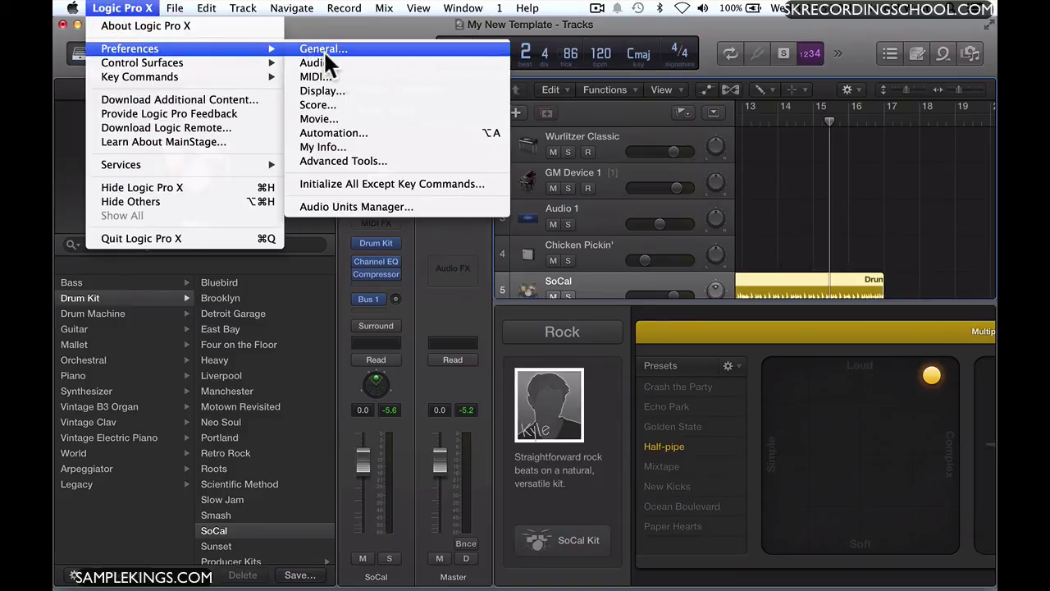
{"action": "left_click", "coordinate": [346, 161]}
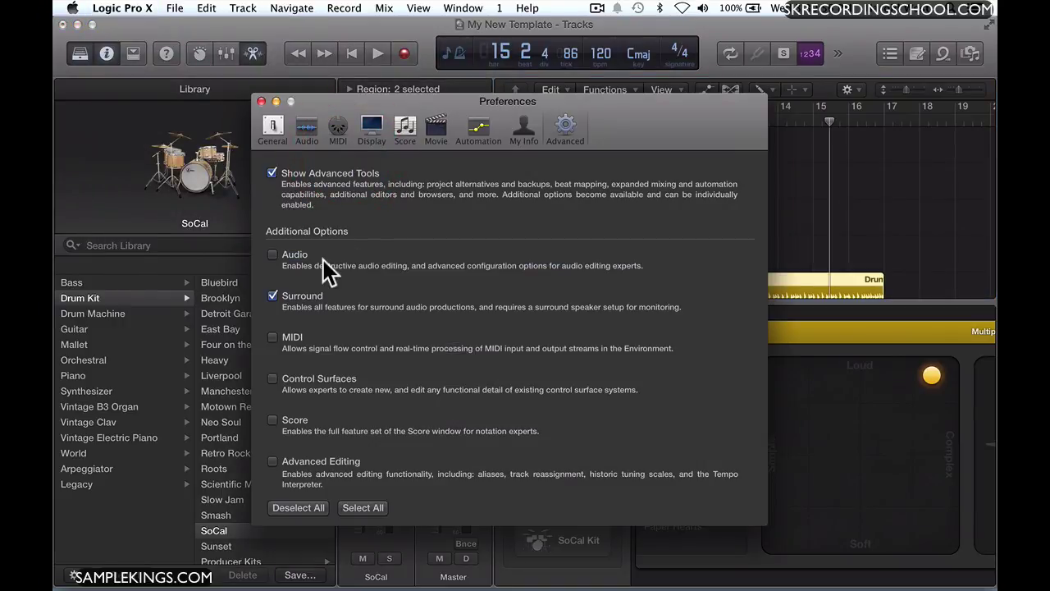
{"action": "left_click", "coordinate": [273, 295]}
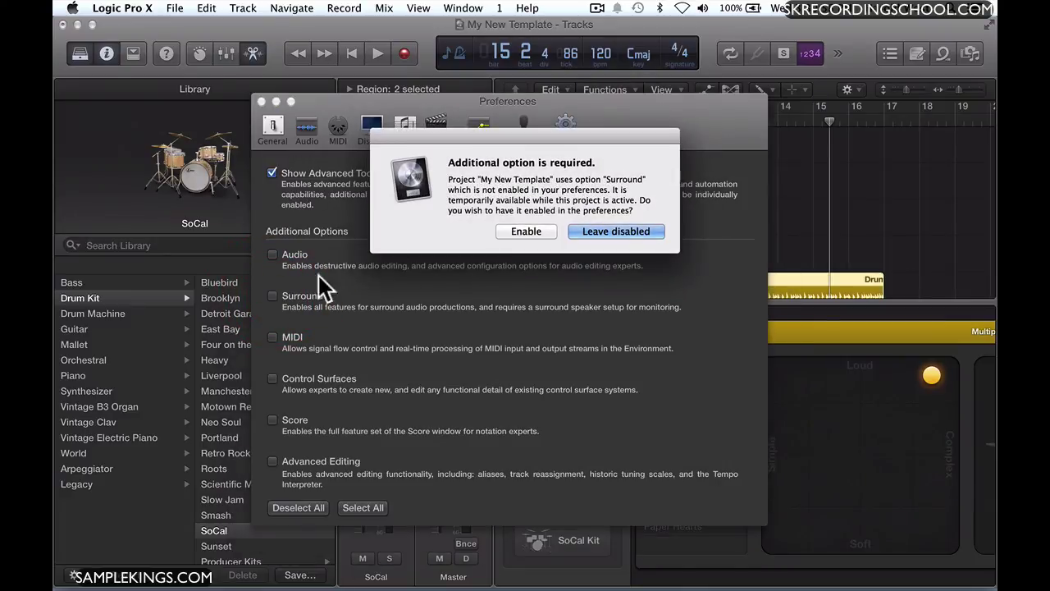